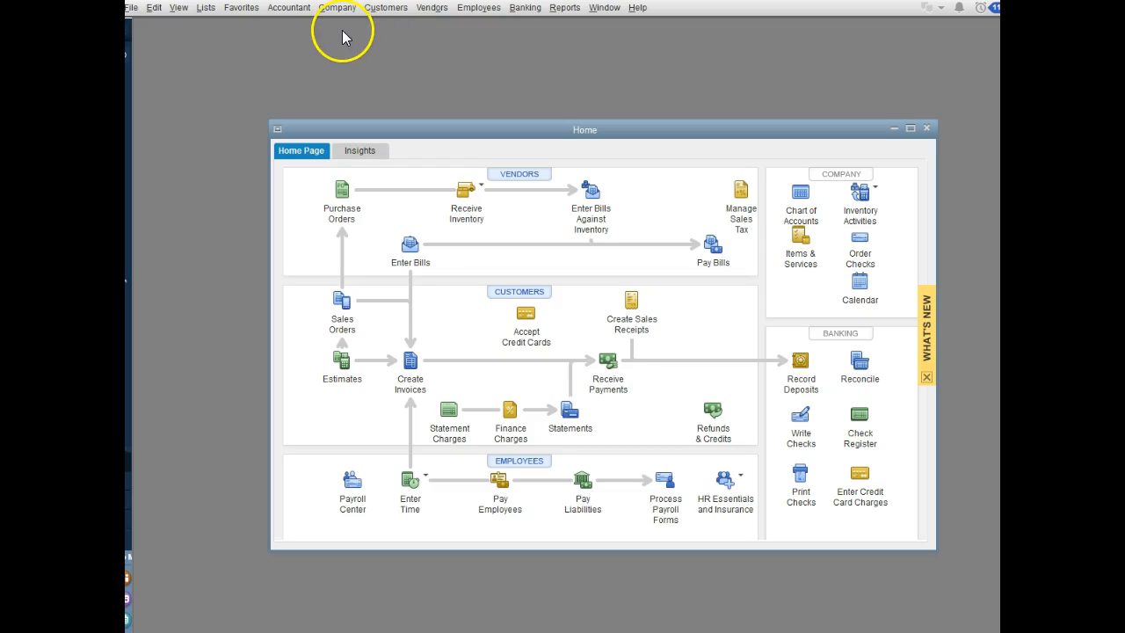
Look over the standard Company & Financial reports in the Report Center and close it.
{"action": "left_click", "coordinate": [130, 51]}
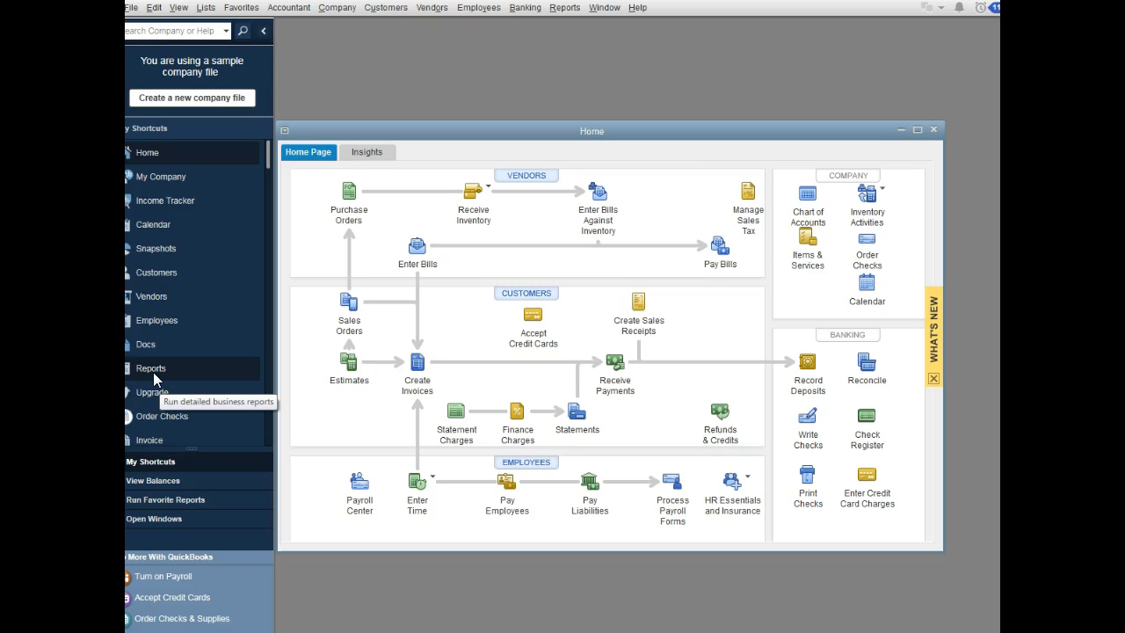
{"action": "left_click", "coordinate": [151, 370]}
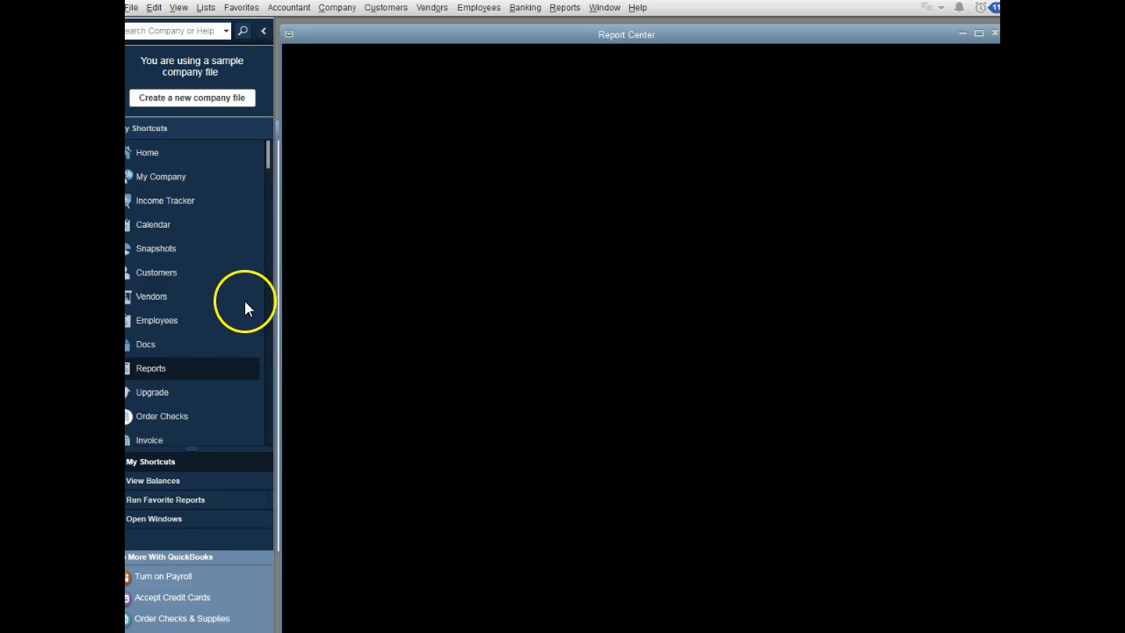
{"action": "left_click", "coordinate": [148, 153]}
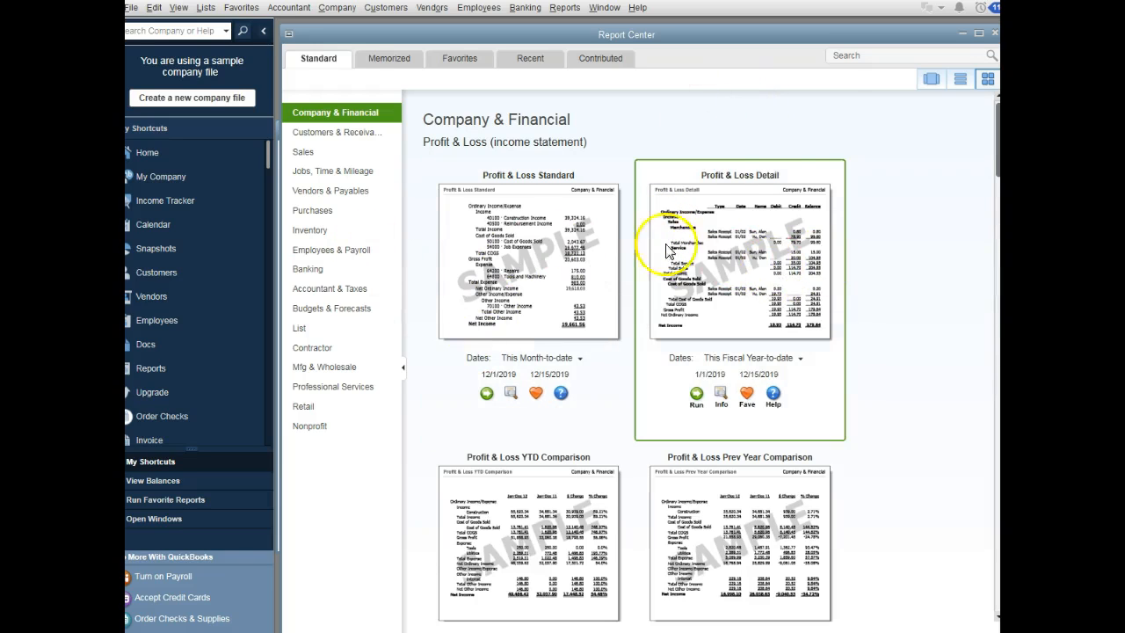
{"action": "left_click", "coordinate": [994, 36]}
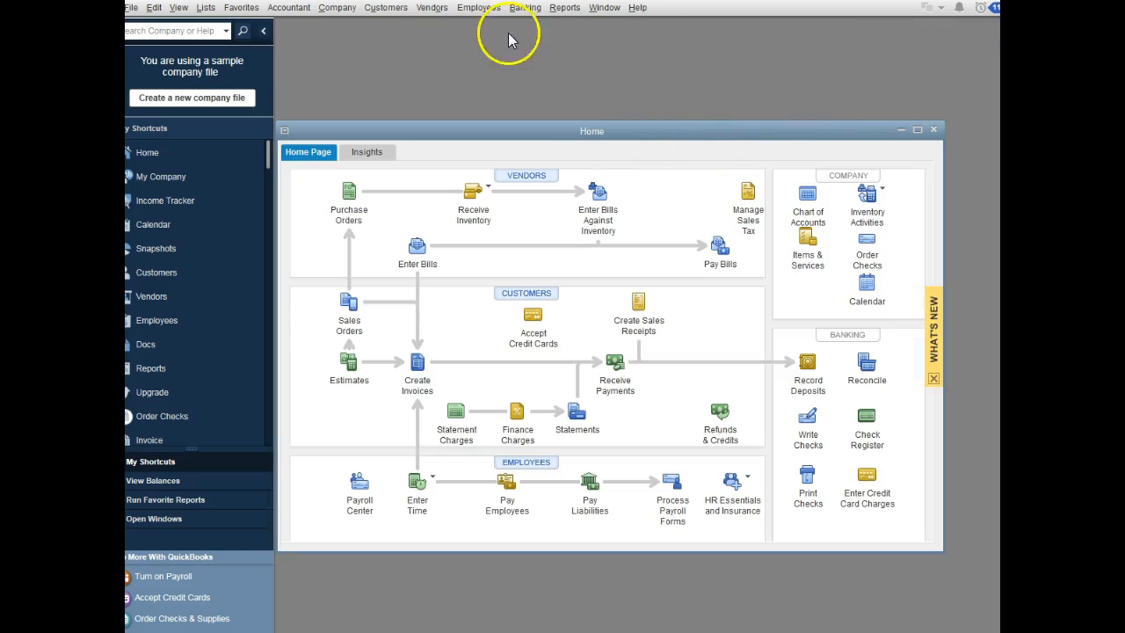
{"action": "left_click", "coordinate": [263, 31]}
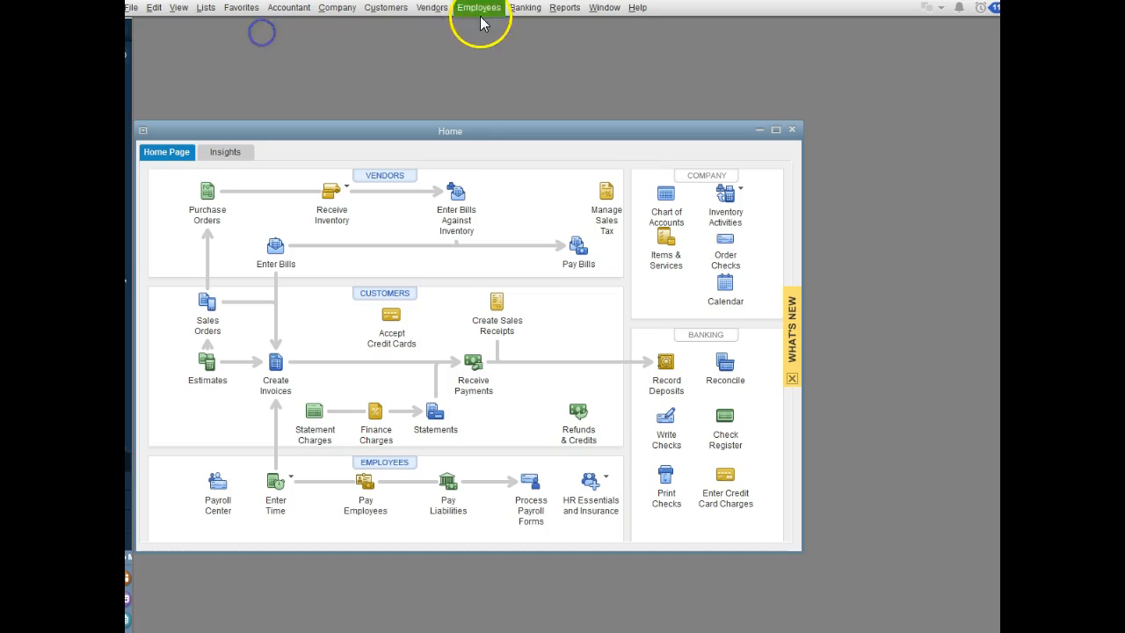
Open the Trial Balance report from the Accountant & Taxes reports and position its window near the top of the workspace.
{"action": "left_click_drag", "start_coordinate": [614, 149], "coordinate": [687, 130]}
{"action": "left_click", "coordinate": [563, 8]}
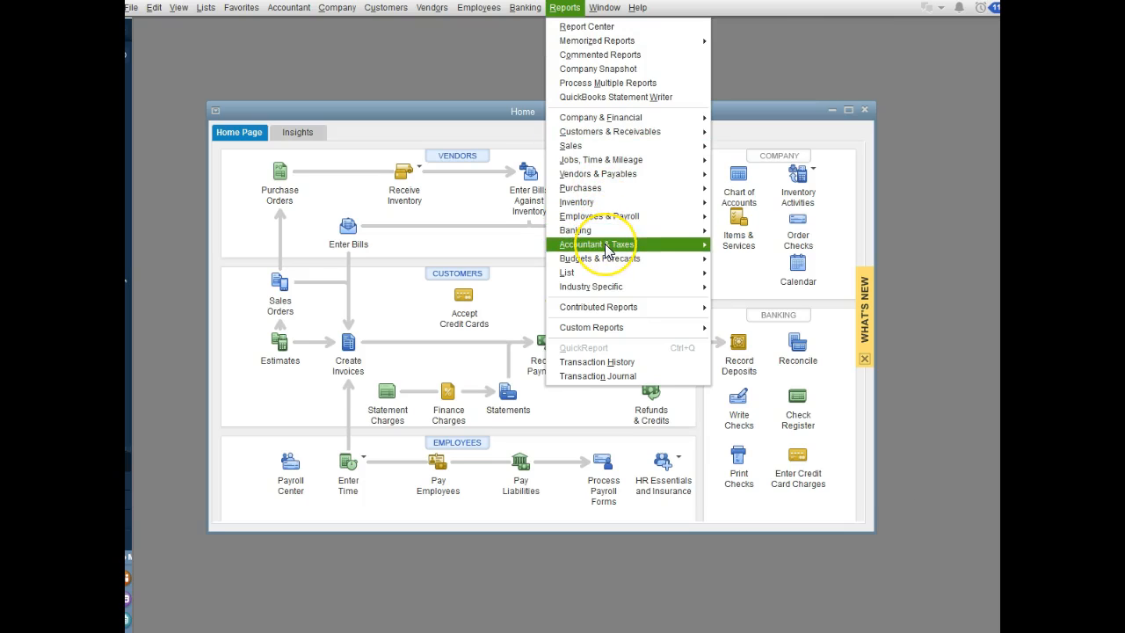
{"action": "mouse_move", "coordinate": [607, 248]}
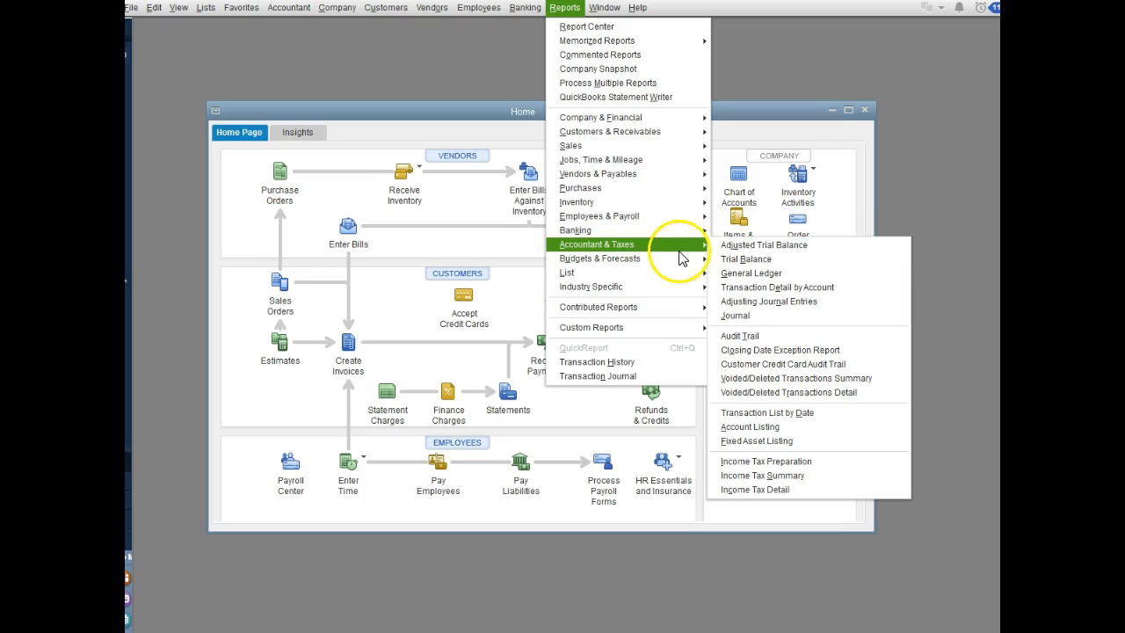
{"action": "left_click", "coordinate": [728, 263]}
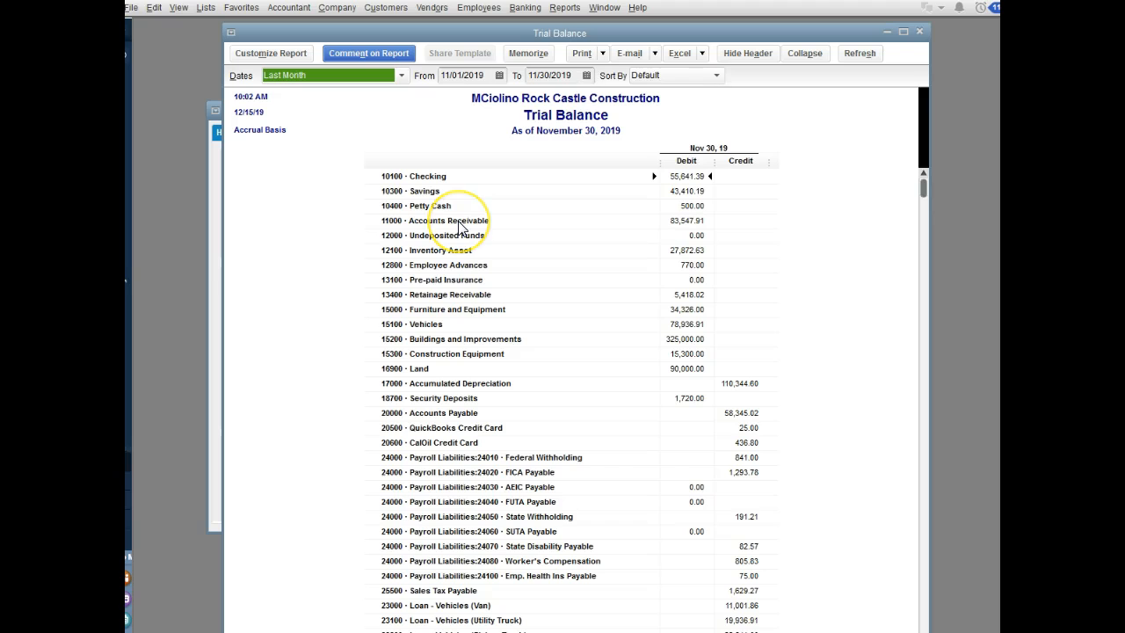
{"action": "left_click_drag", "start_coordinate": [642, 31], "coordinate": [640, 23]}
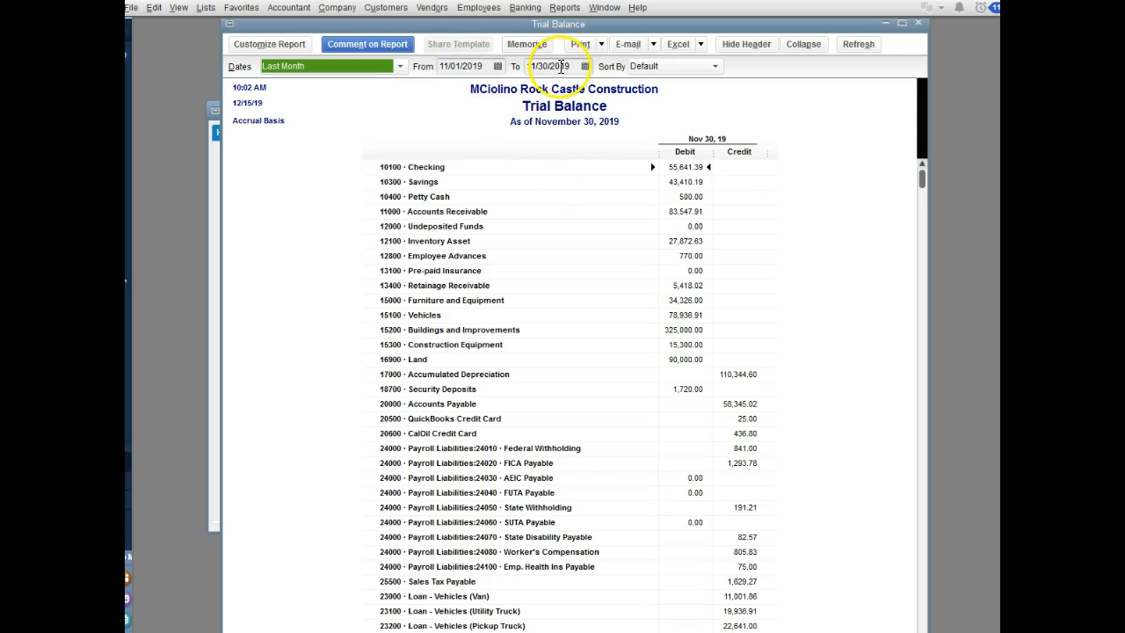
Set the Trial Balance dates to Last Month and review the report down to its total row.
{"action": "left_click", "coordinate": [400, 67]}
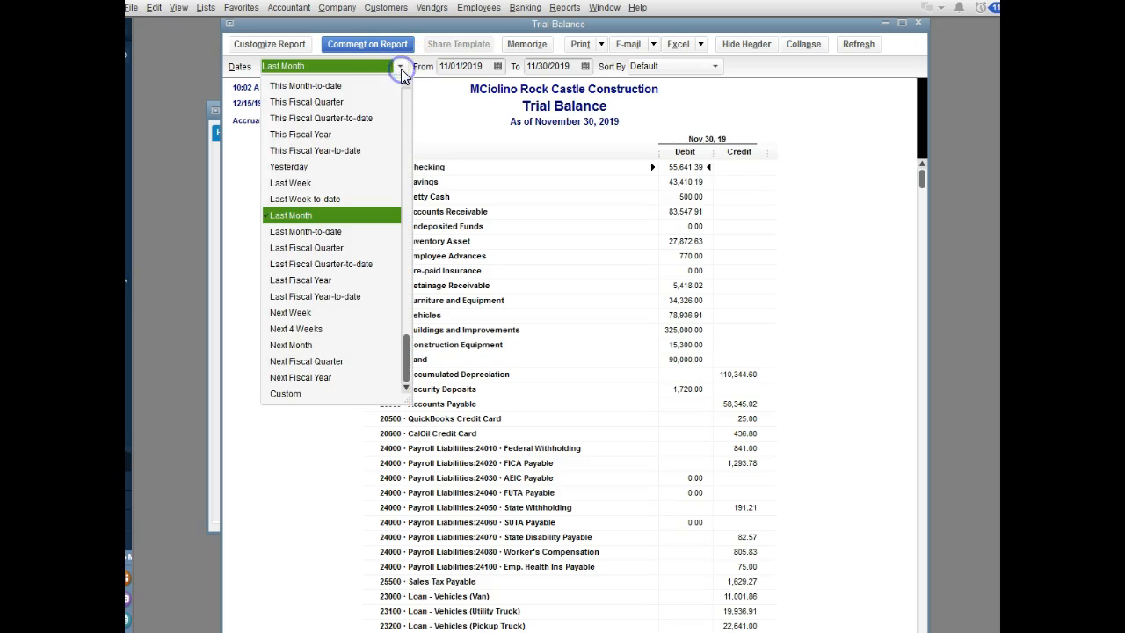
{"action": "left_click", "coordinate": [305, 218]}
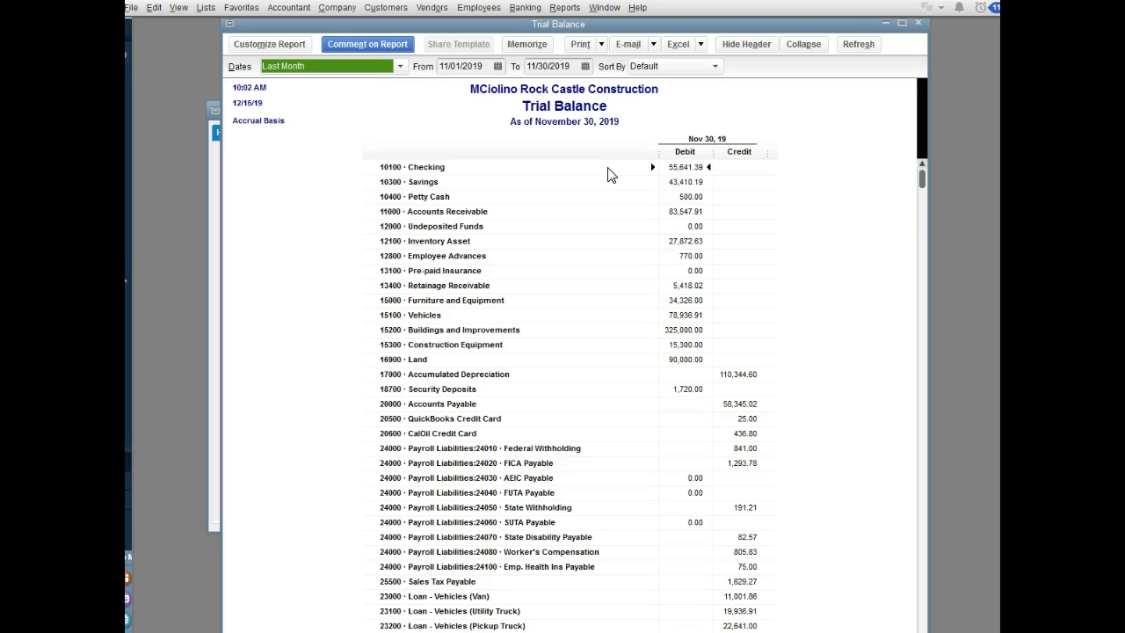
{"action": "left_click_drag", "start_coordinate": [923, 184], "coordinate": [919, 632]}
{"action": "scroll", "coordinate": [712, 255], "scroll_direction": "down", "scroll_amount": 15}
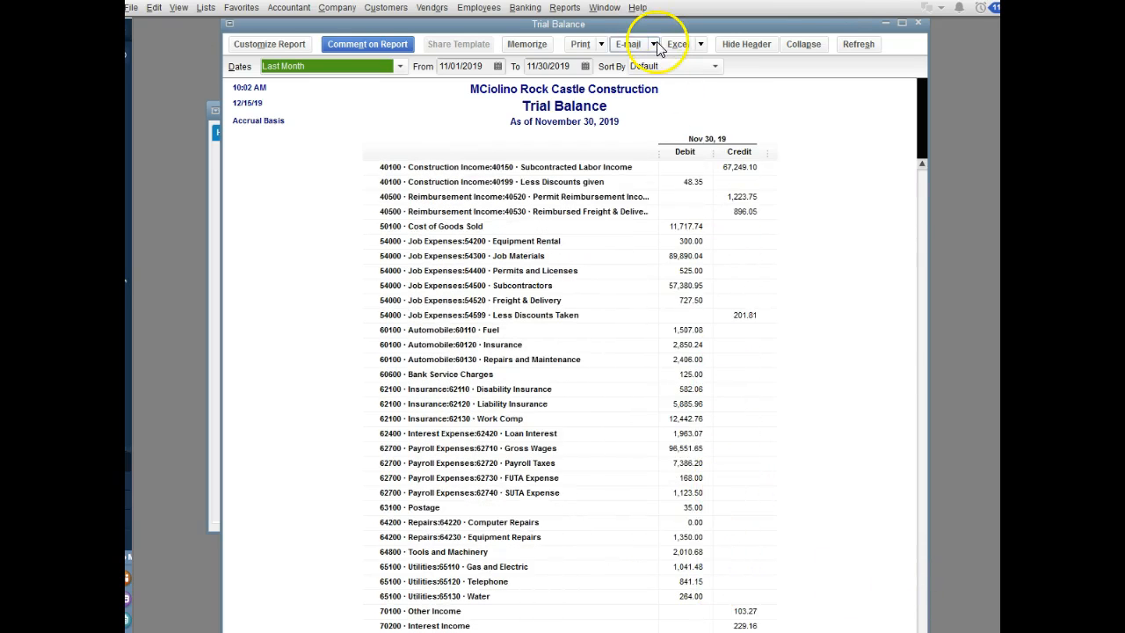
{"action": "left_click_drag", "start_coordinate": [645, 30], "coordinate": [643, 19]}
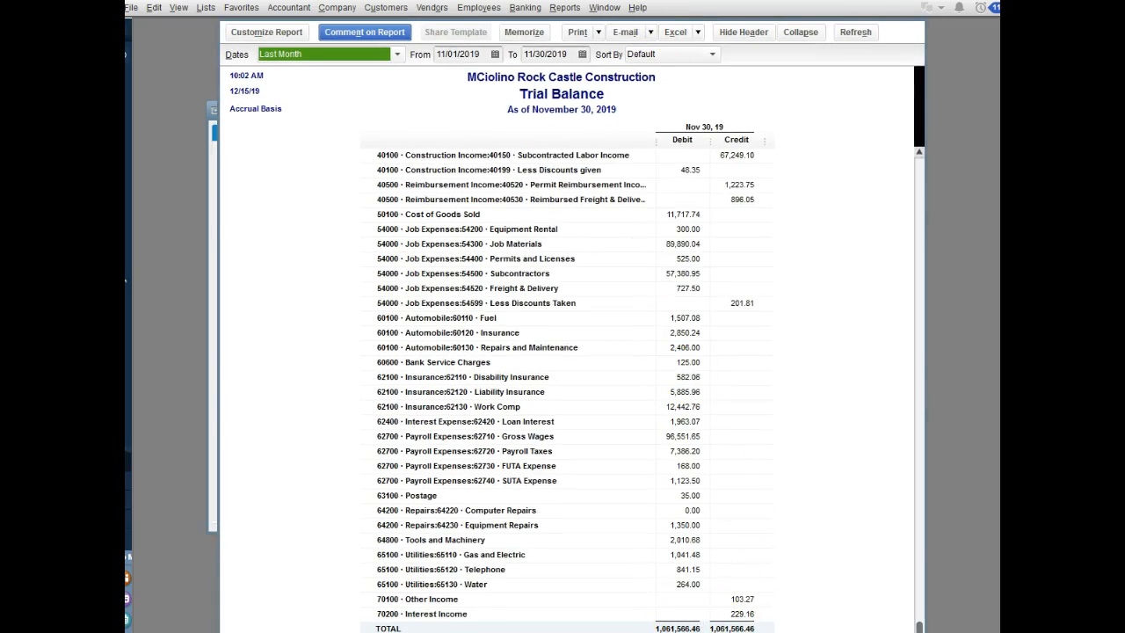
{"action": "scroll", "coordinate": [786, 457], "scroll_direction": "up", "scroll_amount": 15}
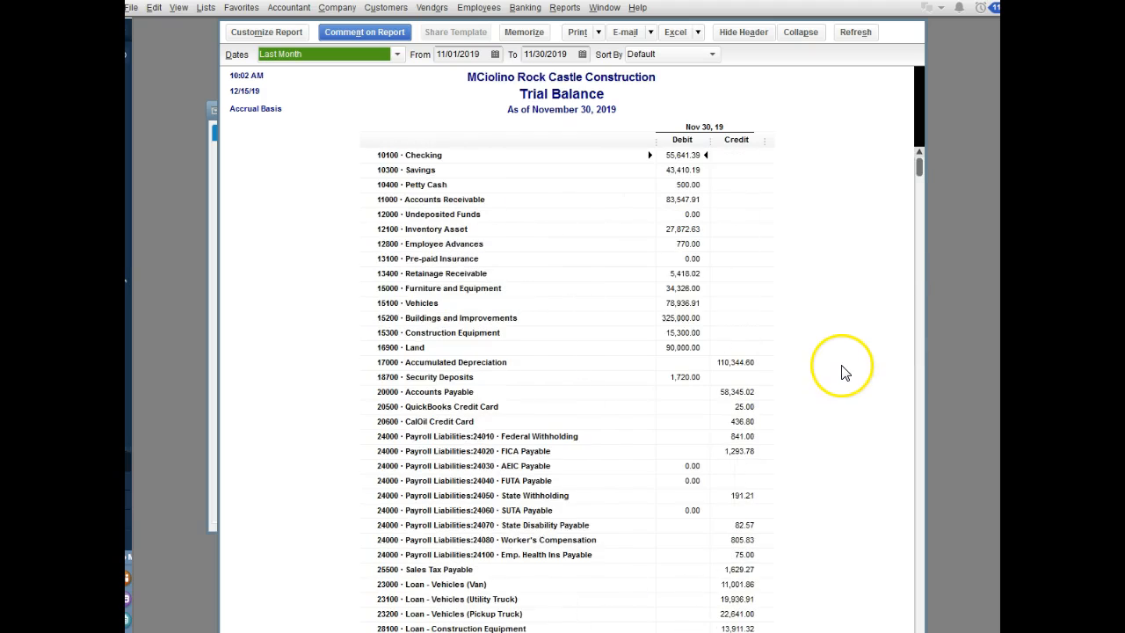
Set up an Excel export that replaces a worksheet in the CH1-REPORTS-2015-t9u3 workbook from the QB fall 16 excel templates folder.
{"action": "left_click", "coordinate": [697, 32]}
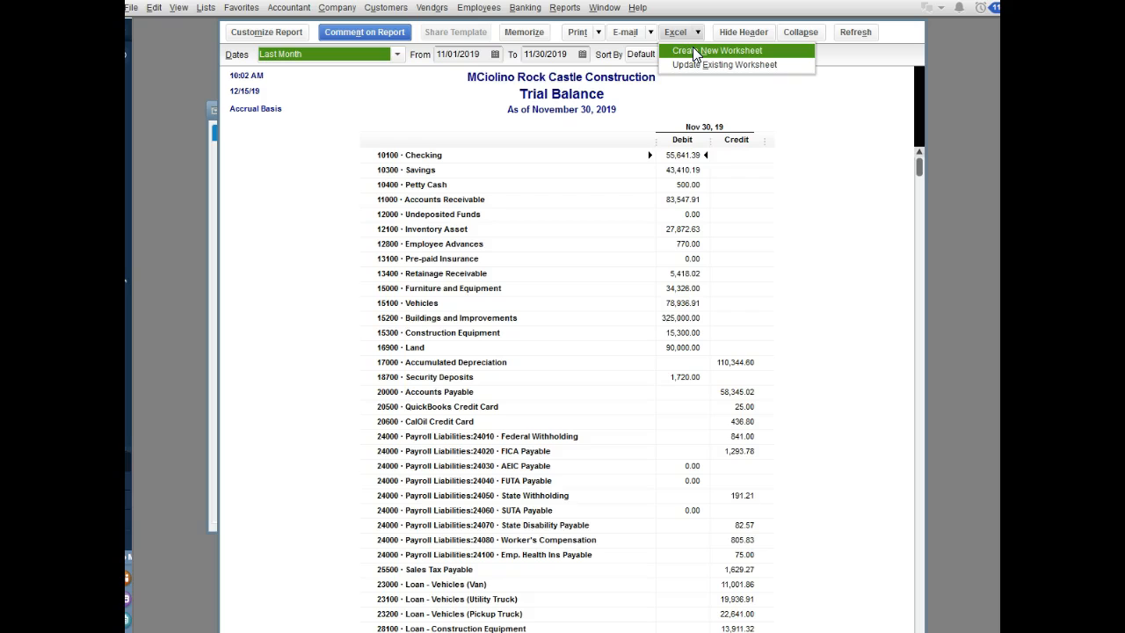
{"action": "left_click", "coordinate": [693, 50]}
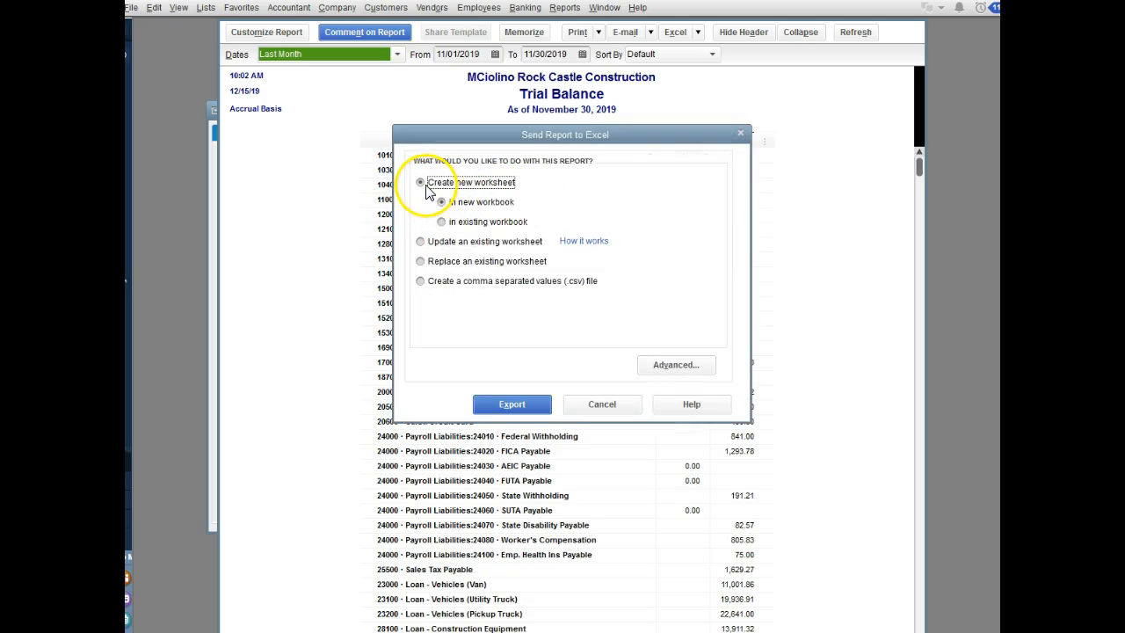
{"action": "left_click", "coordinate": [421, 262]}
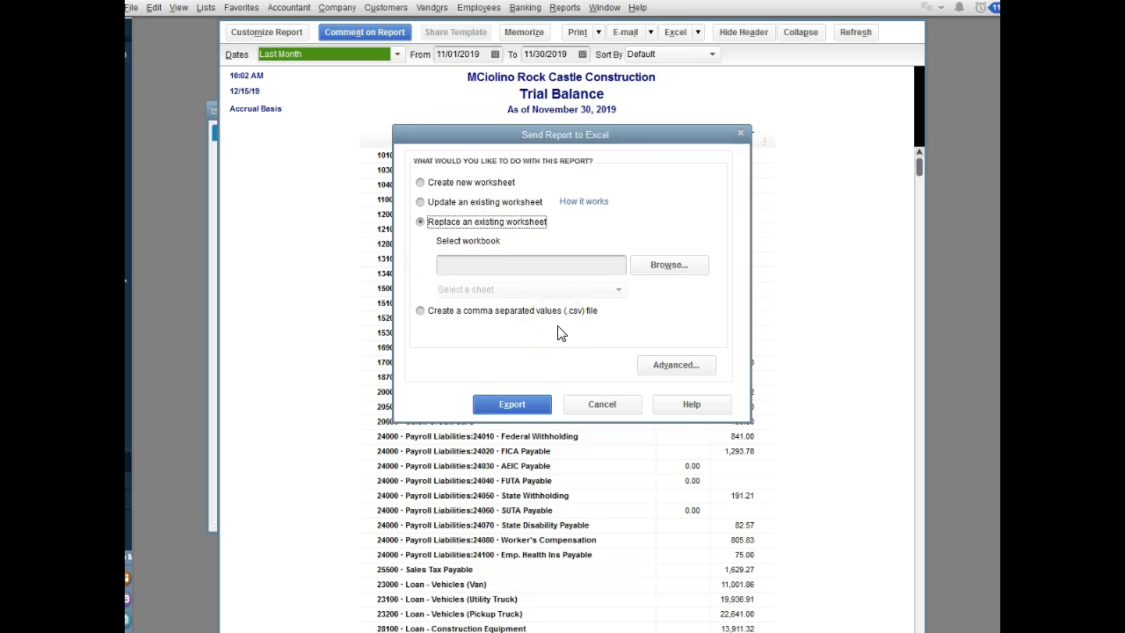
{"action": "left_click", "coordinate": [654, 273]}
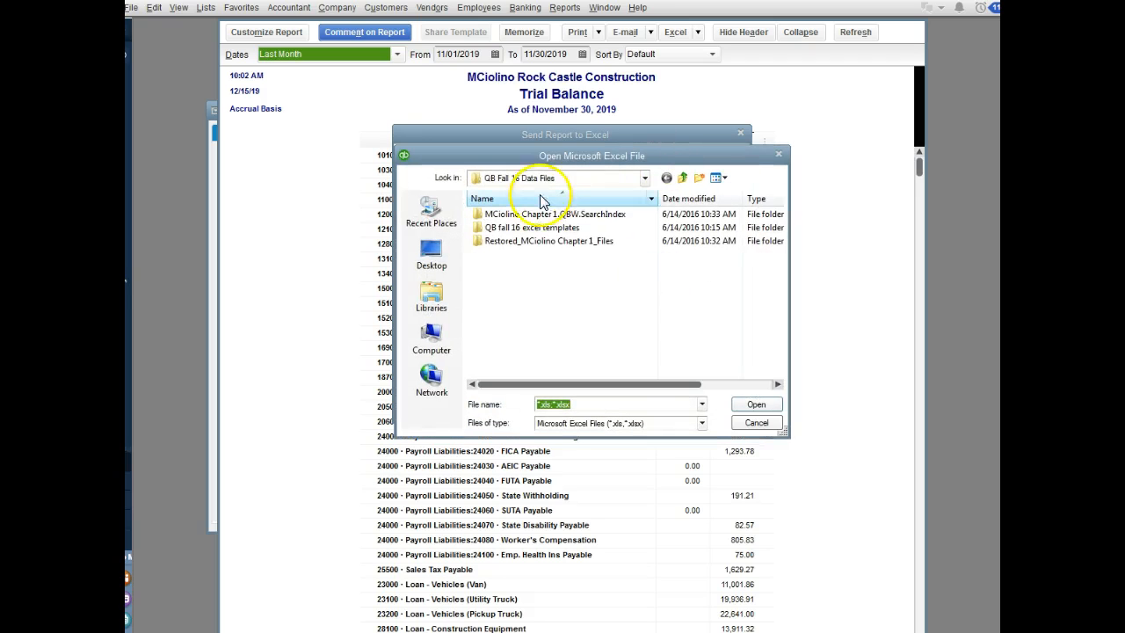
{"action": "left_click", "coordinate": [431, 256]}
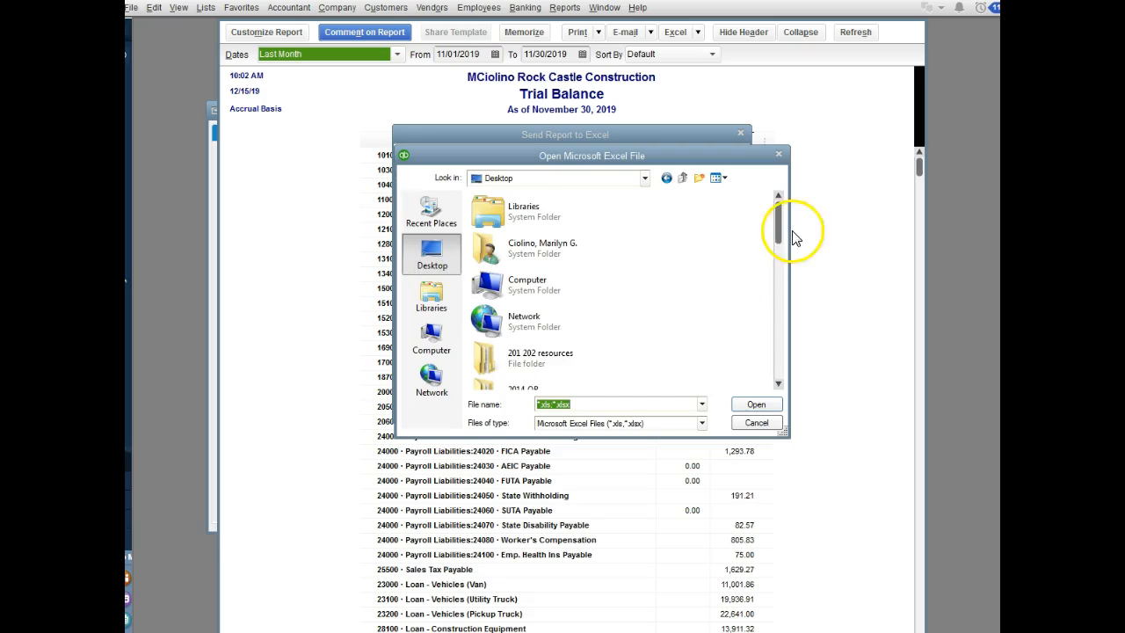
{"action": "left_click_drag", "start_coordinate": [780, 230], "coordinate": [764, 365]}
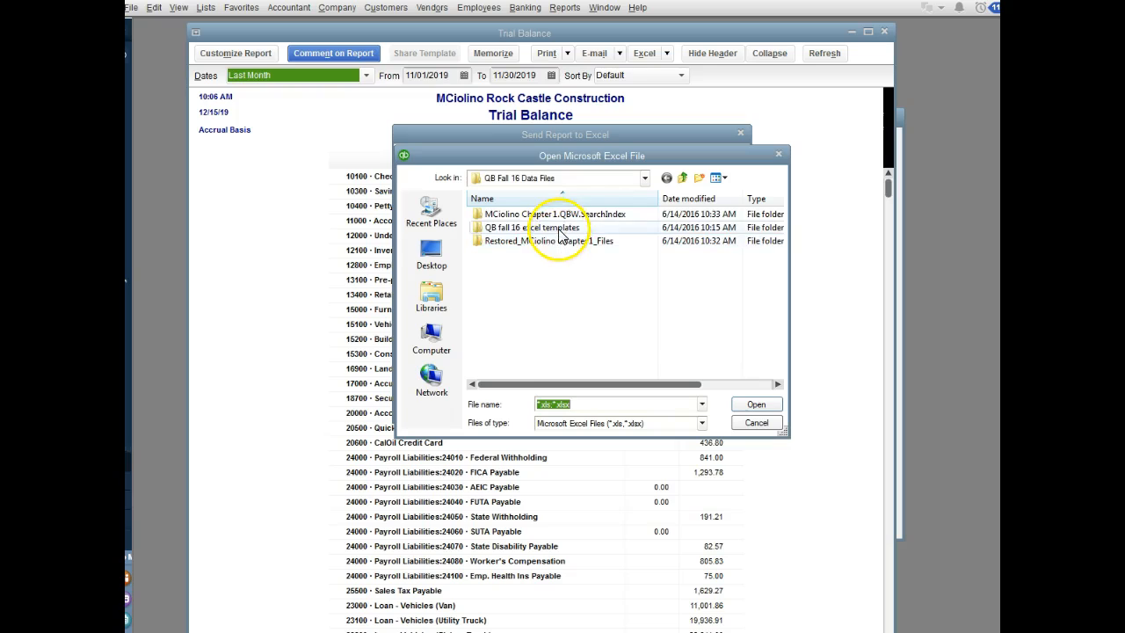
{"action": "double_click", "coordinate": [557, 225]}
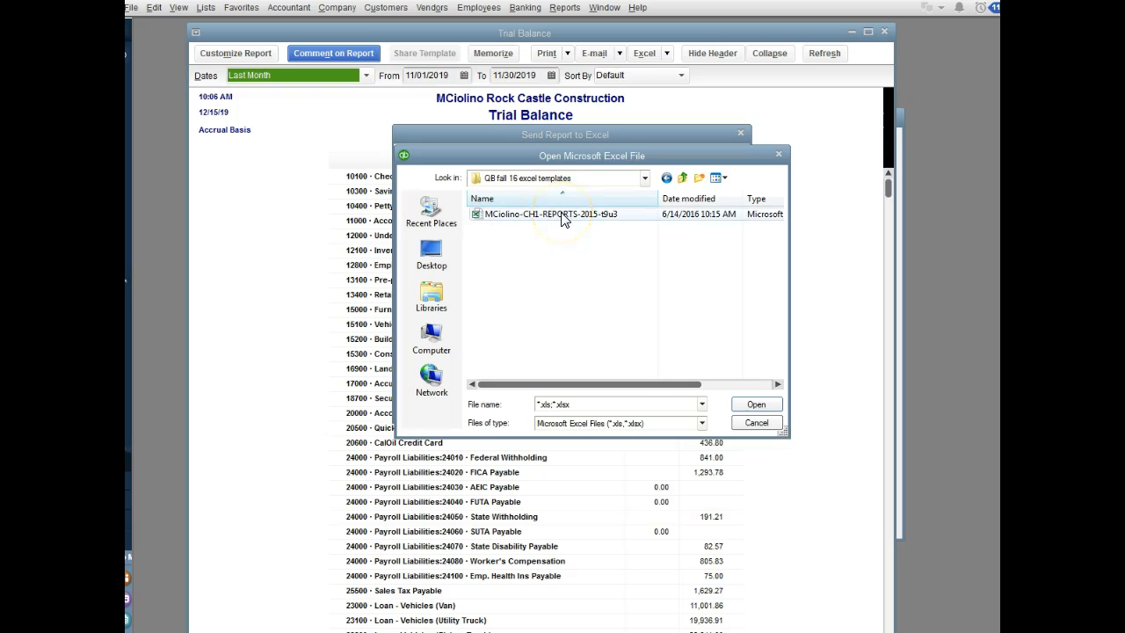
{"action": "left_click", "coordinate": [560, 214]}
{"action": "left_click", "coordinate": [756, 404]}
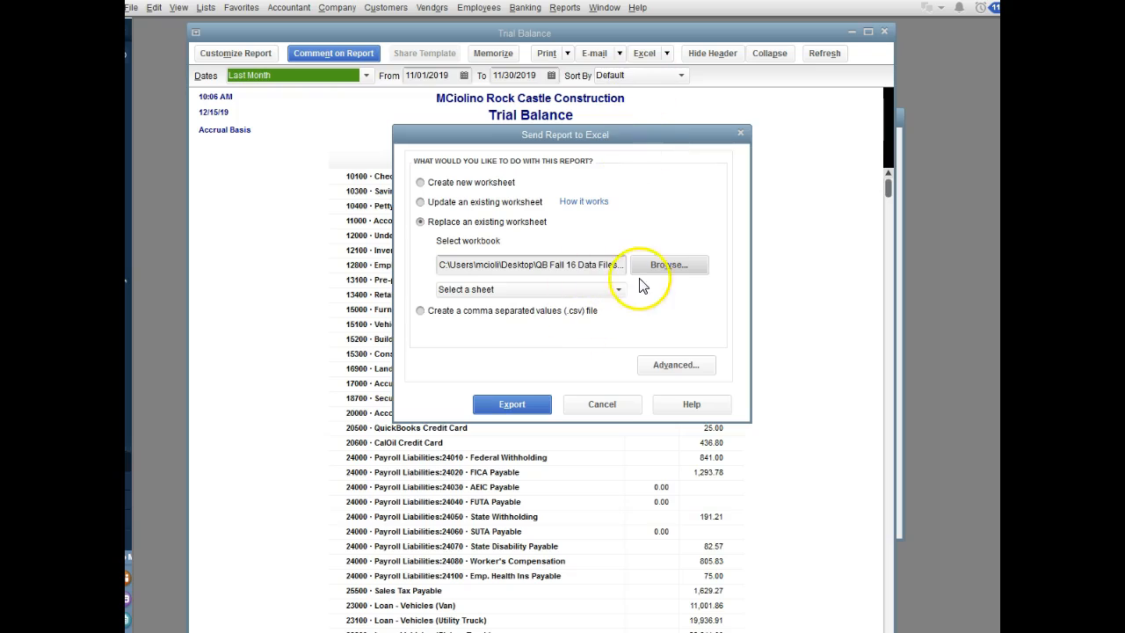
Choose CH1 TB as the sheet to replace and show the report header on printed report and screen.
{"action": "left_click", "coordinate": [620, 290]}
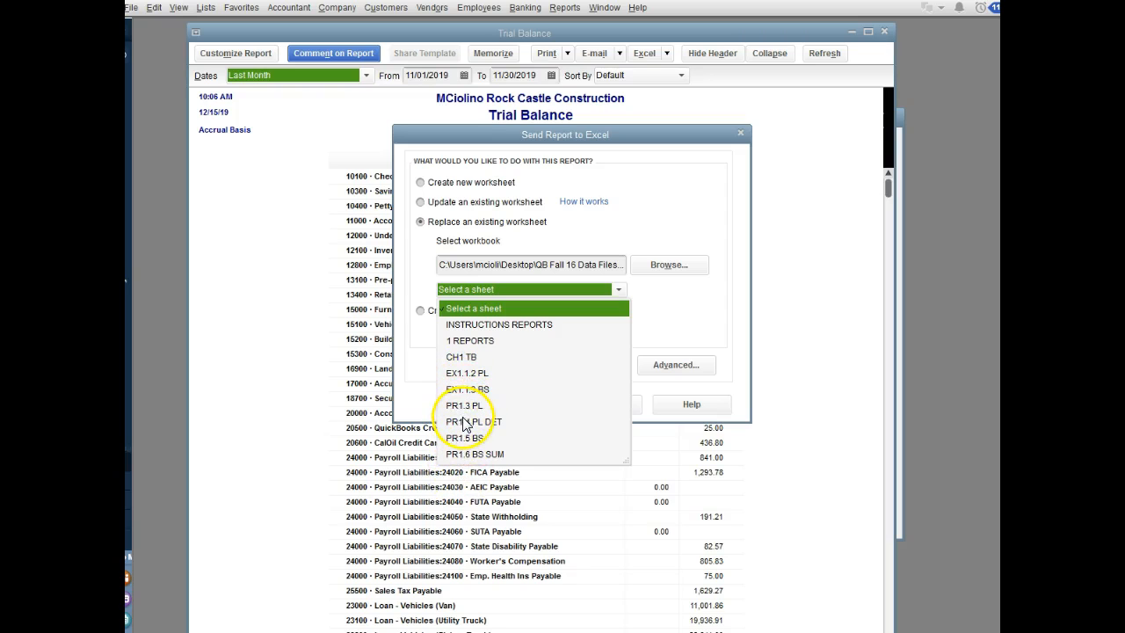
{"action": "left_click", "coordinate": [463, 359]}
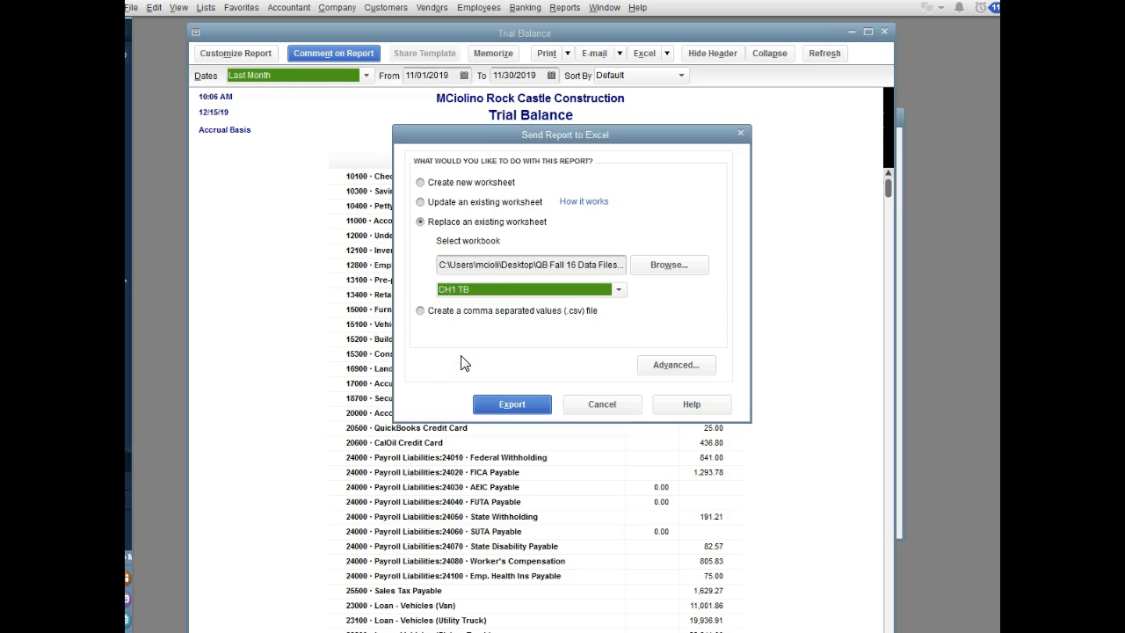
{"action": "left_click", "coordinate": [667, 367]}
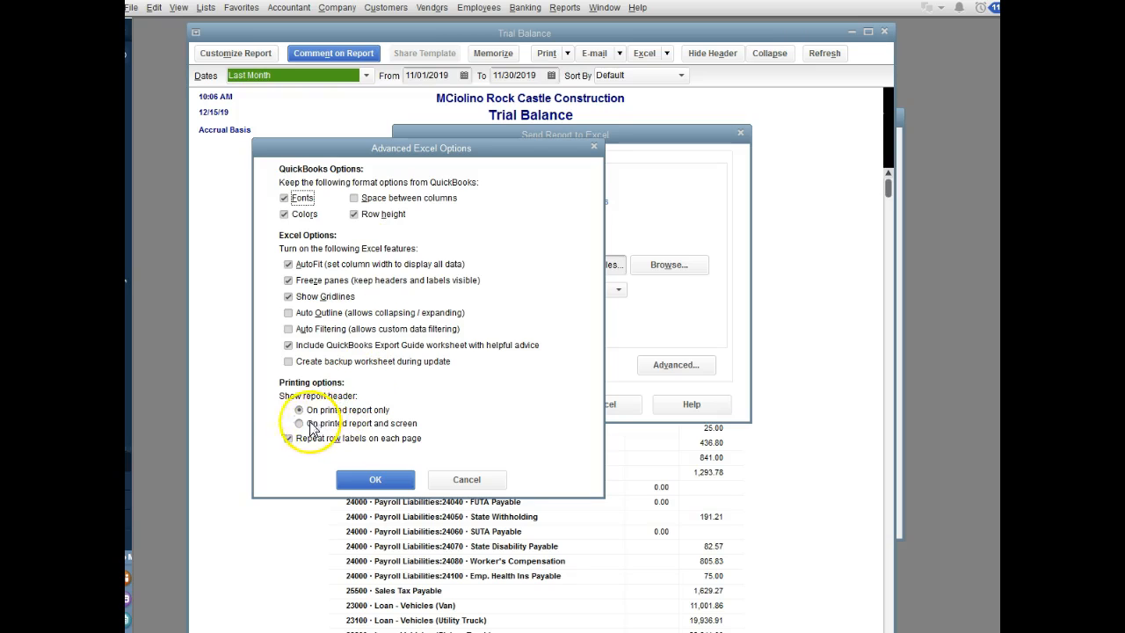
{"action": "left_click", "coordinate": [298, 422]}
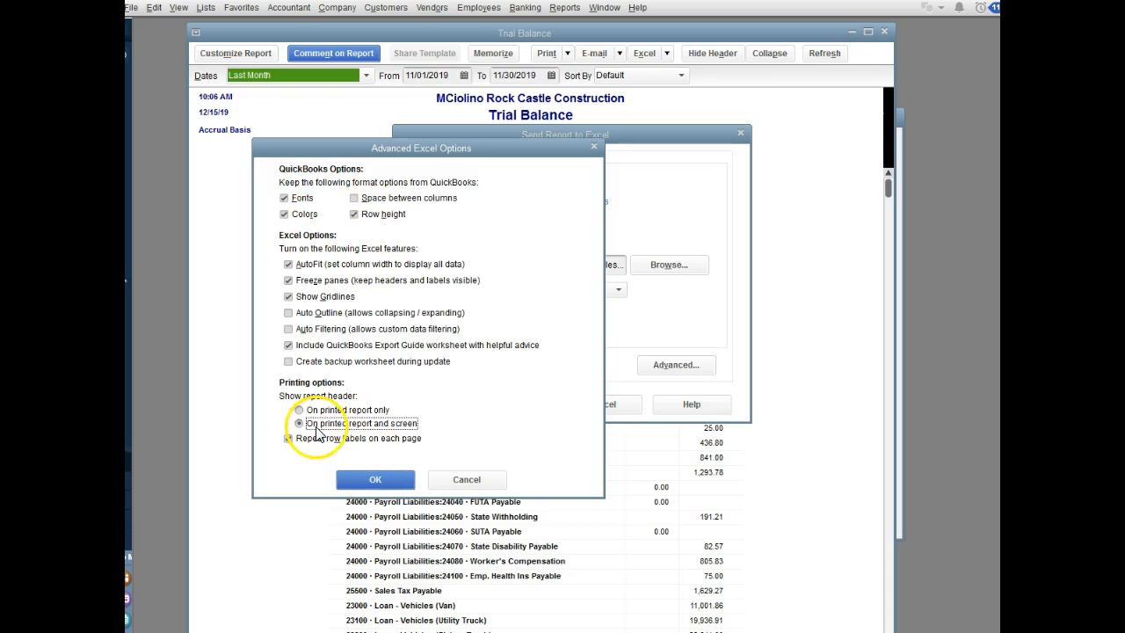
{"action": "left_click", "coordinate": [378, 479]}
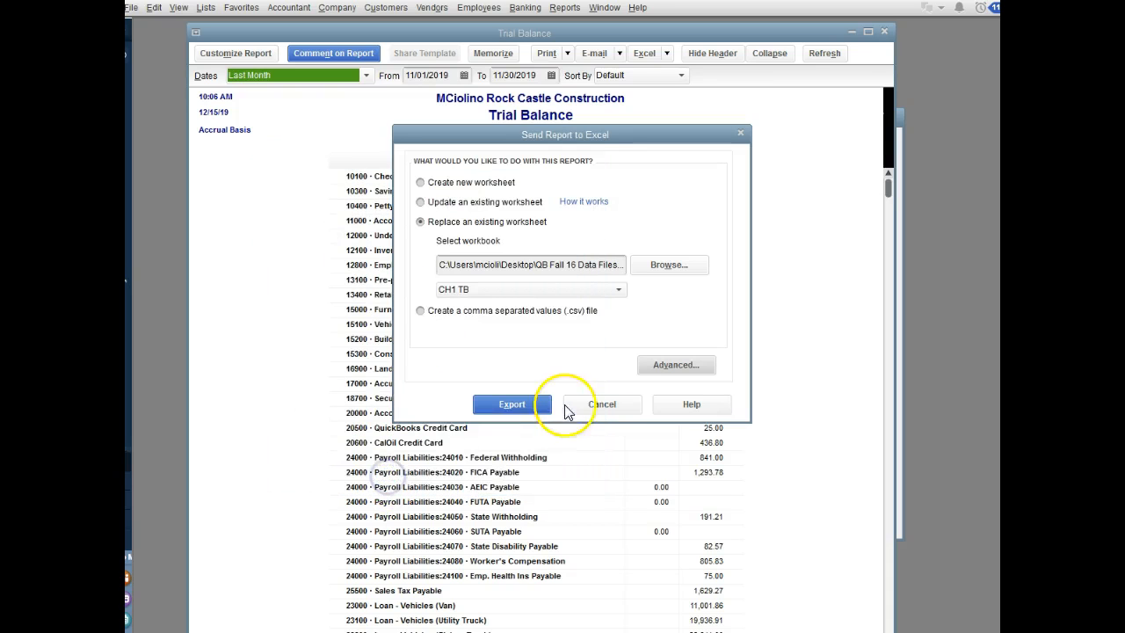
Export the Trial Balance, accept replacing the existing worksheet data, and bring up the workbook maximized in Excel.
{"action": "left_click", "coordinate": [513, 407]}
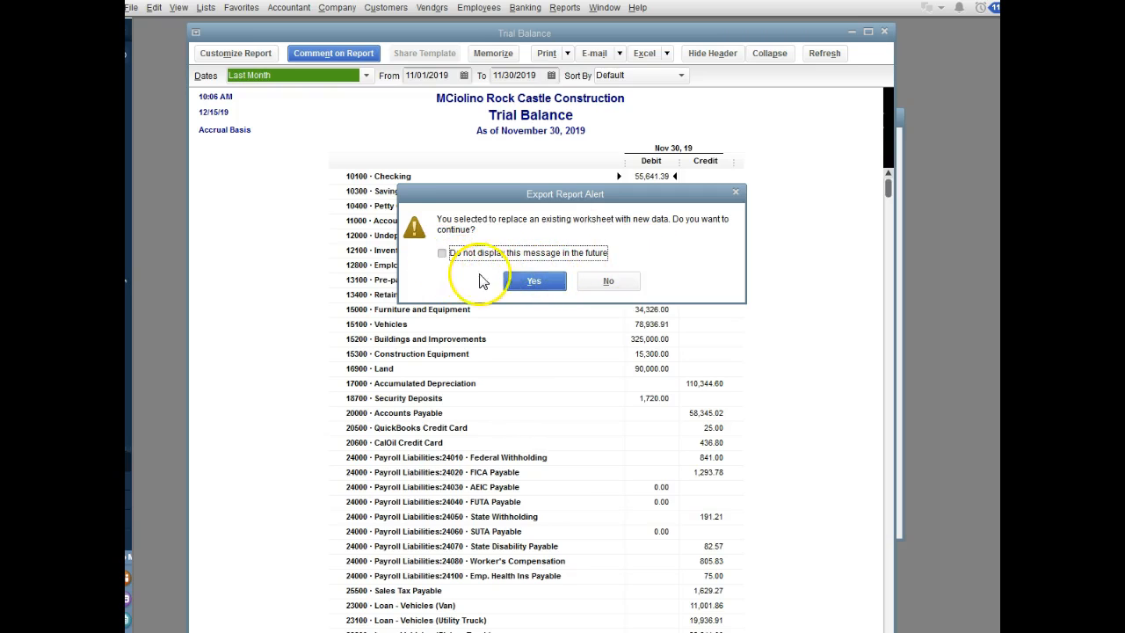
{"action": "left_click", "coordinate": [534, 282]}
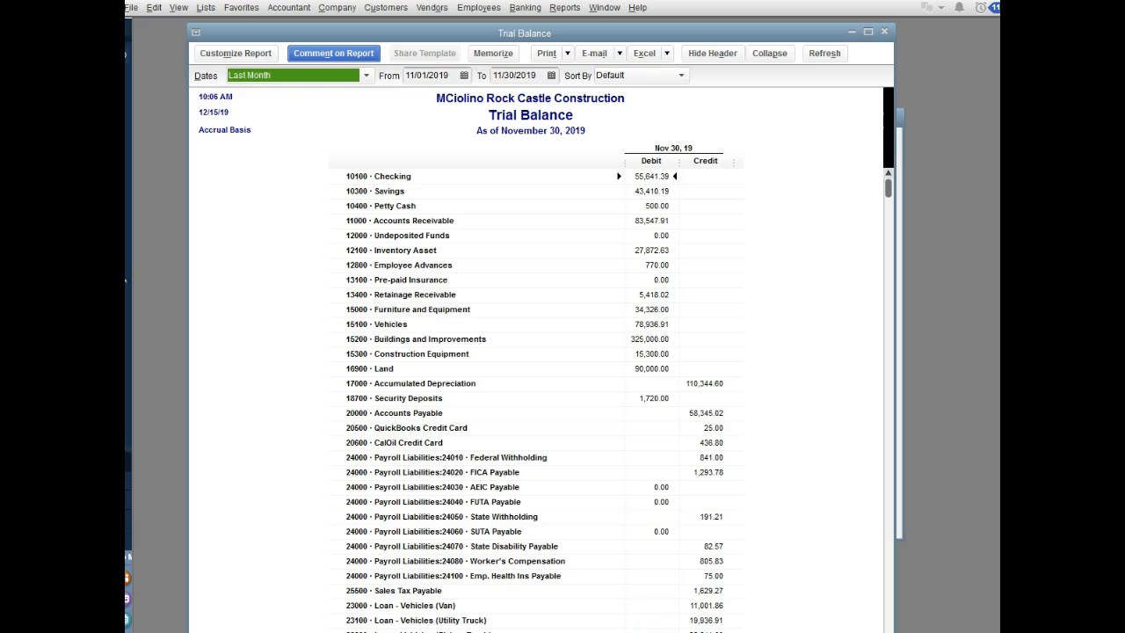
{"action": "left_click", "coordinate": [567, 611]}
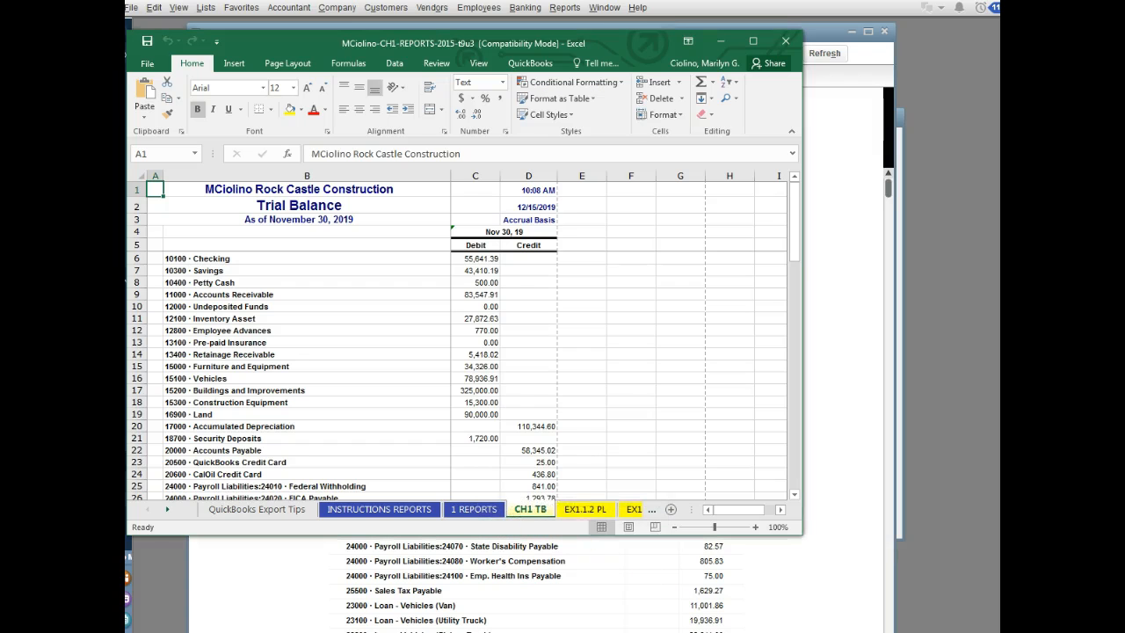
{"action": "left_click", "coordinate": [753, 42]}
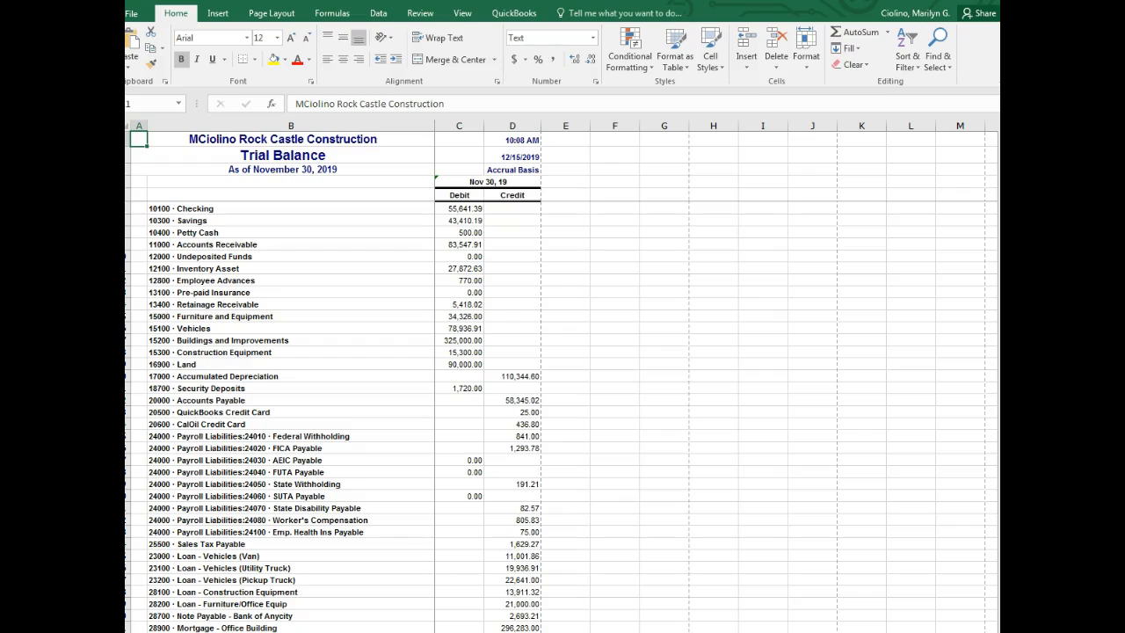
Mark the Trial Balance entry with an x in the Chapter 1 Reports checklist on the 1 REPORTS sheet.
{"action": "key", "text": "ctrl+Page_Down"}
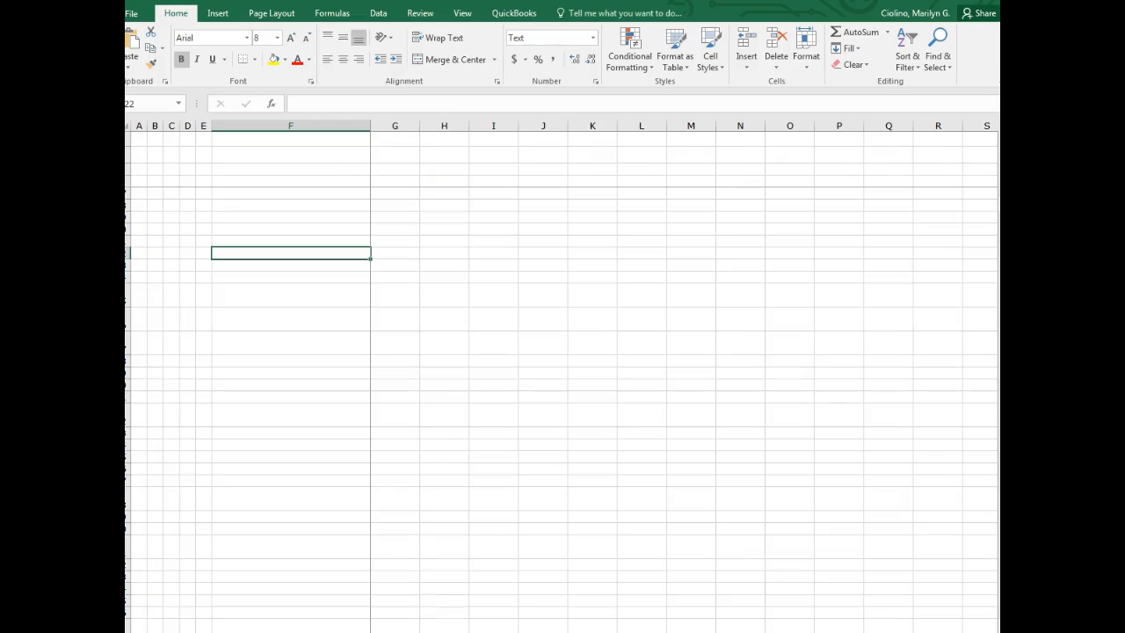
{"action": "key", "text": "ctrl+a"}
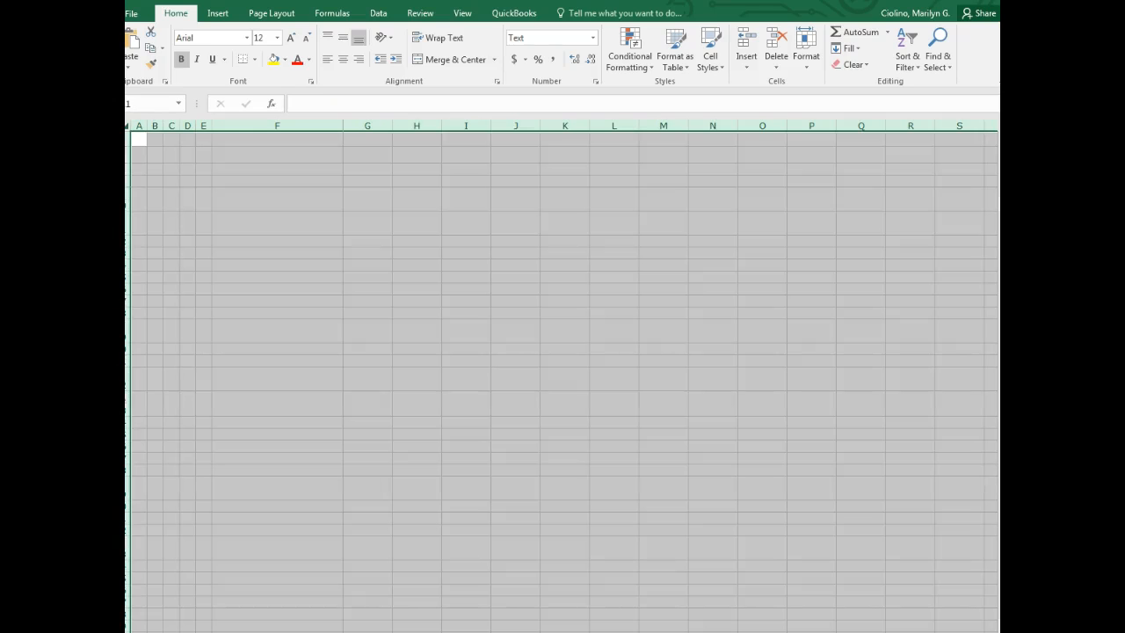
{"action": "key", "text": "ctrl+v"}
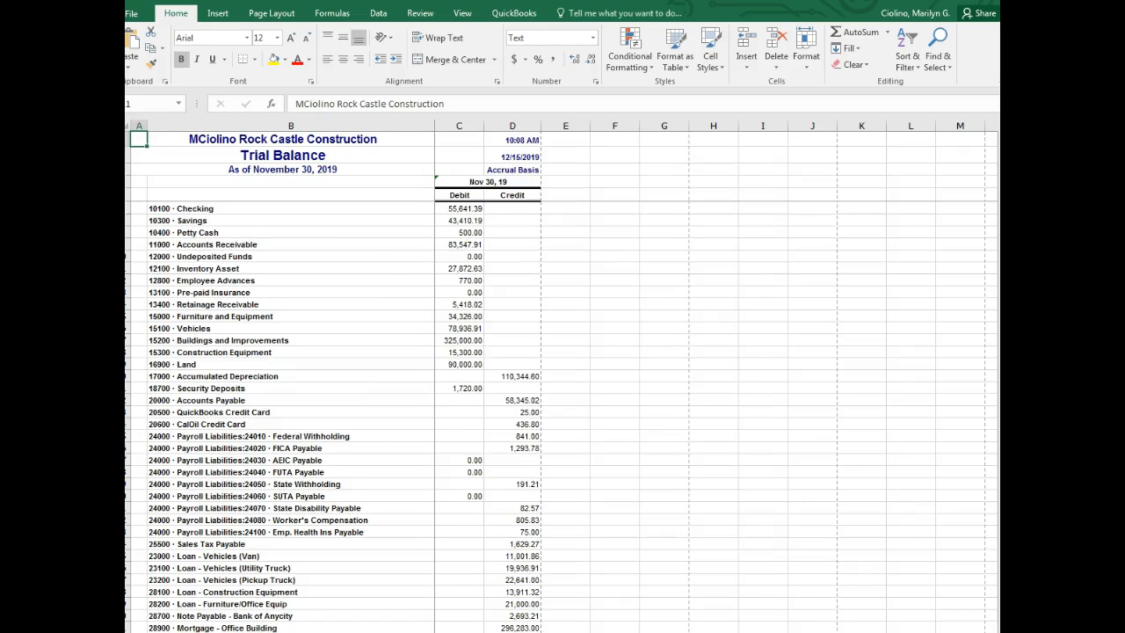
{"action": "key", "text": "ctrl+Page_Up"}
{"action": "key", "text": "ctrl+Page_Up"}
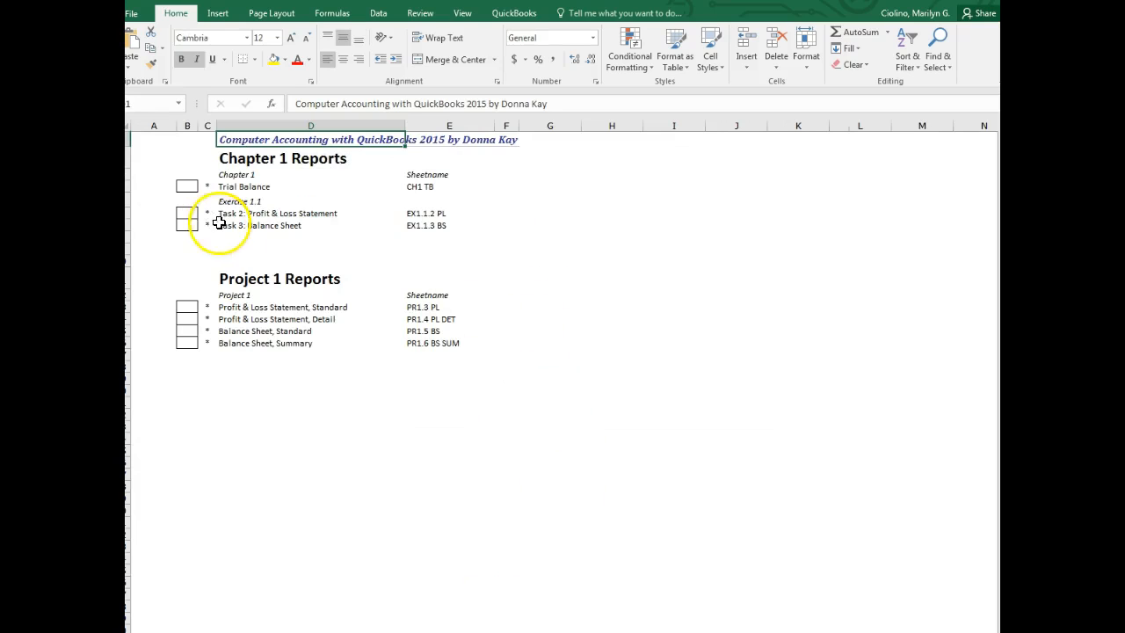
{"action": "left_click", "coordinate": [186, 185]}
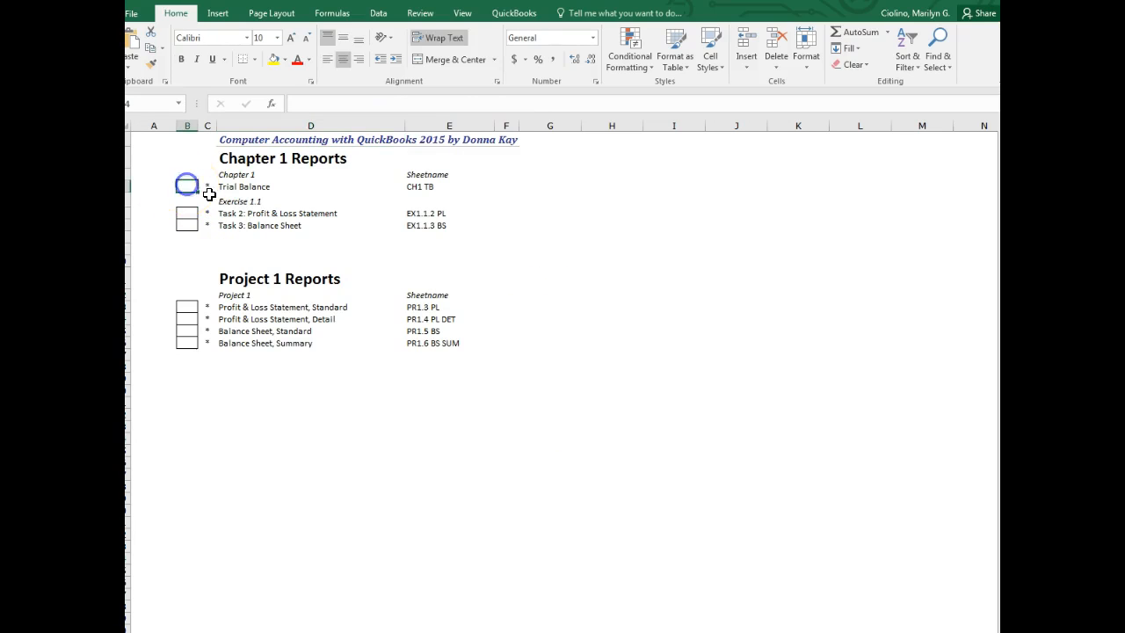
{"action": "type", "text": "x"}
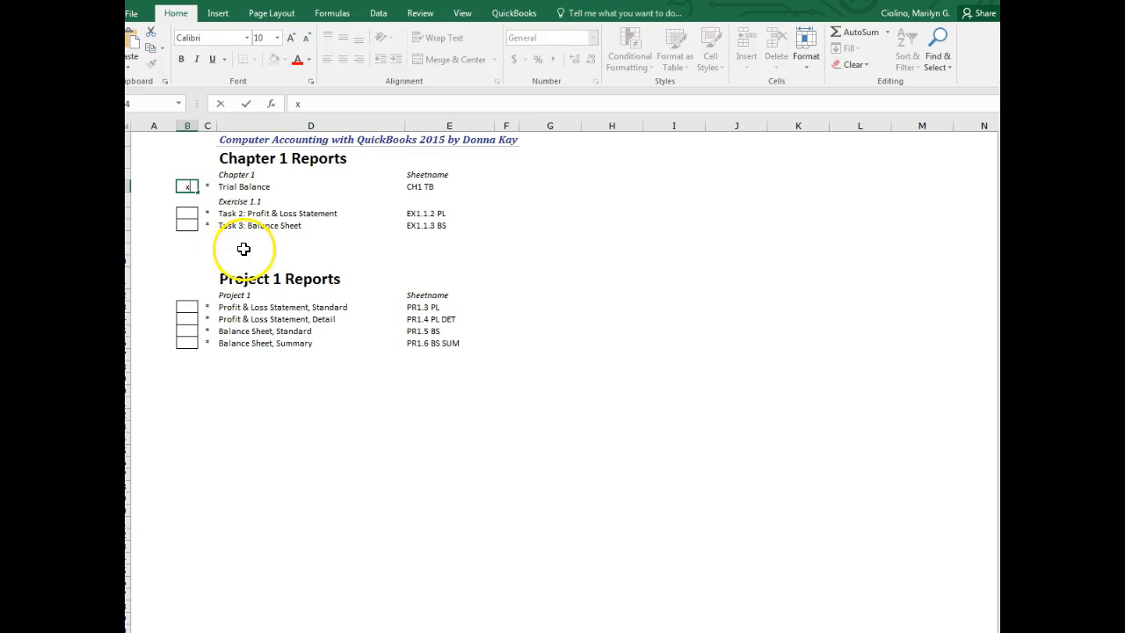